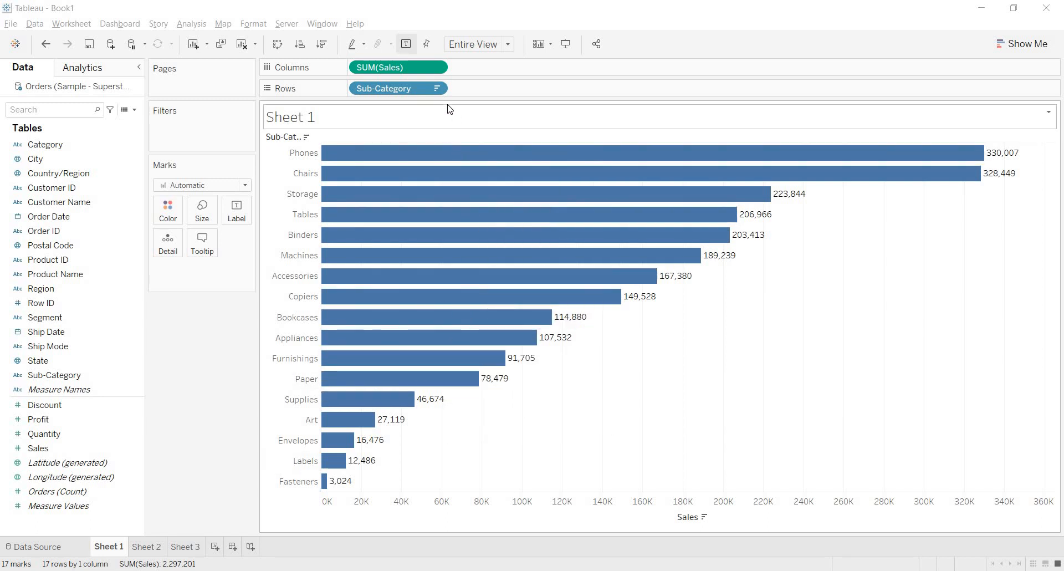
Add Profit to the Sheet 1 bar chart as a second axis opposite the Sales axis.
click(431, 65)
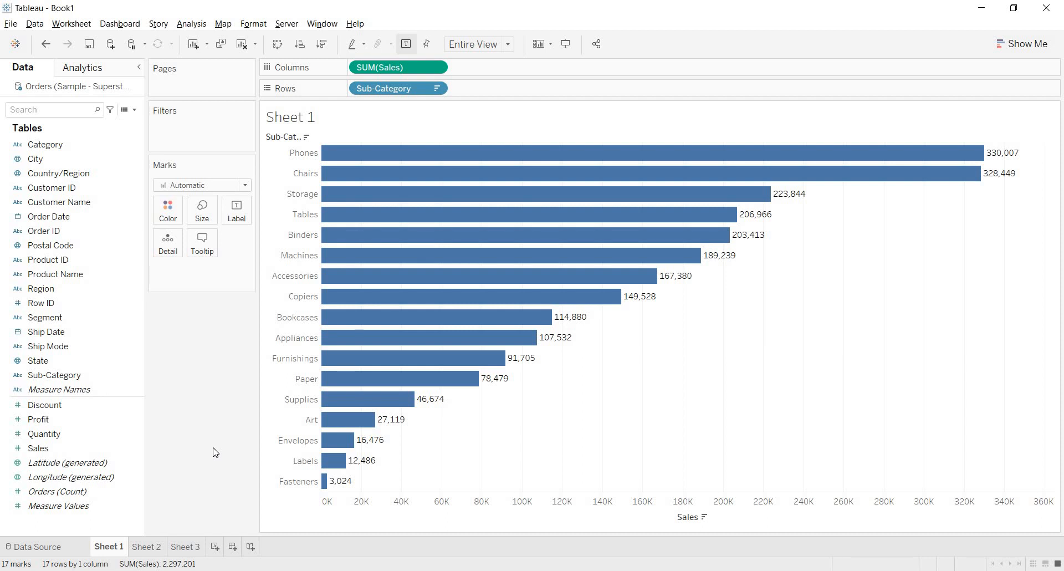
click(92, 415)
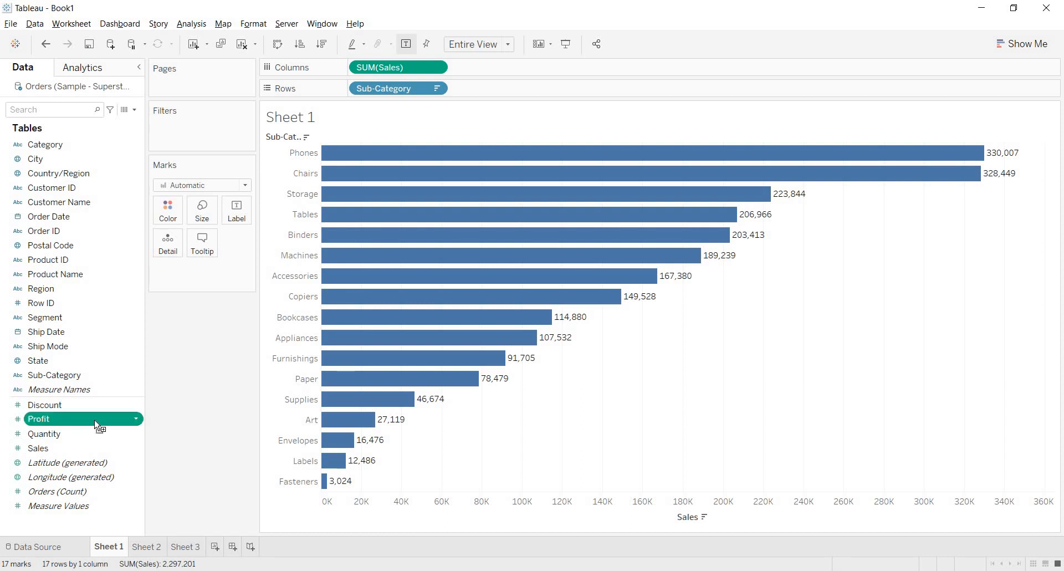
drag(78, 425, 498, 72)
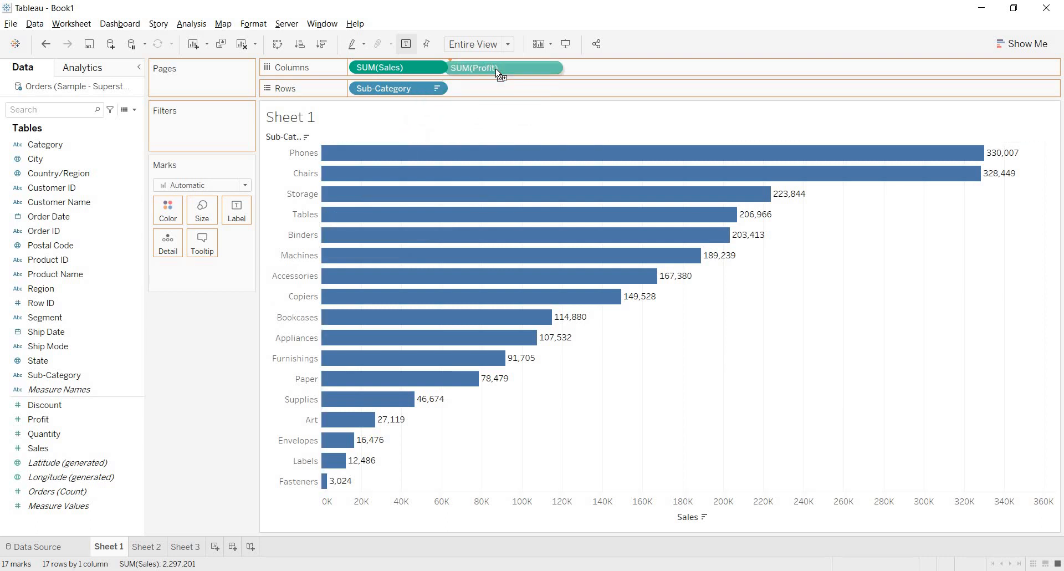
drag(498, 72, 633, 528)
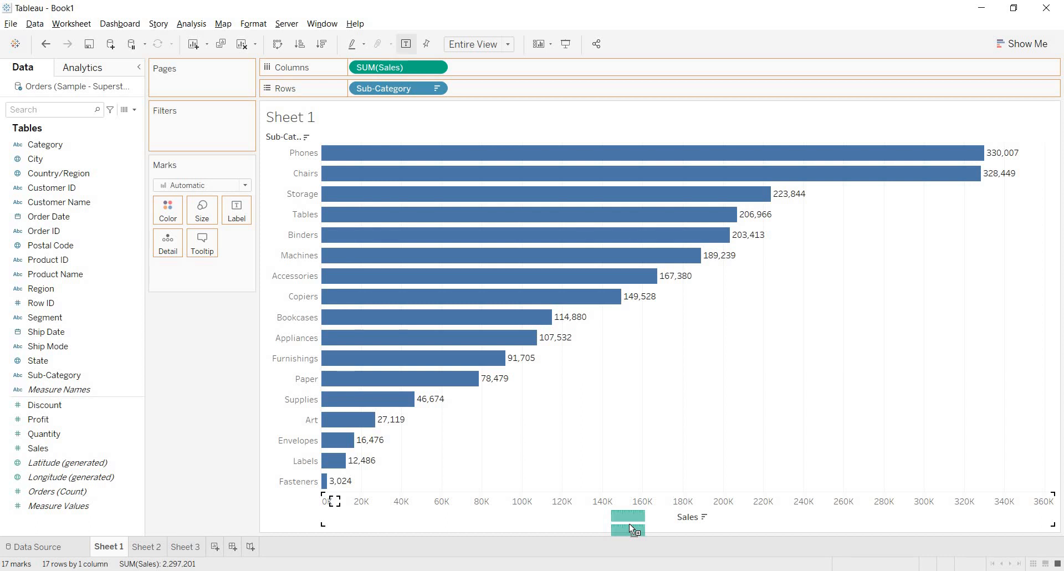
drag(633, 529, 731, 145)
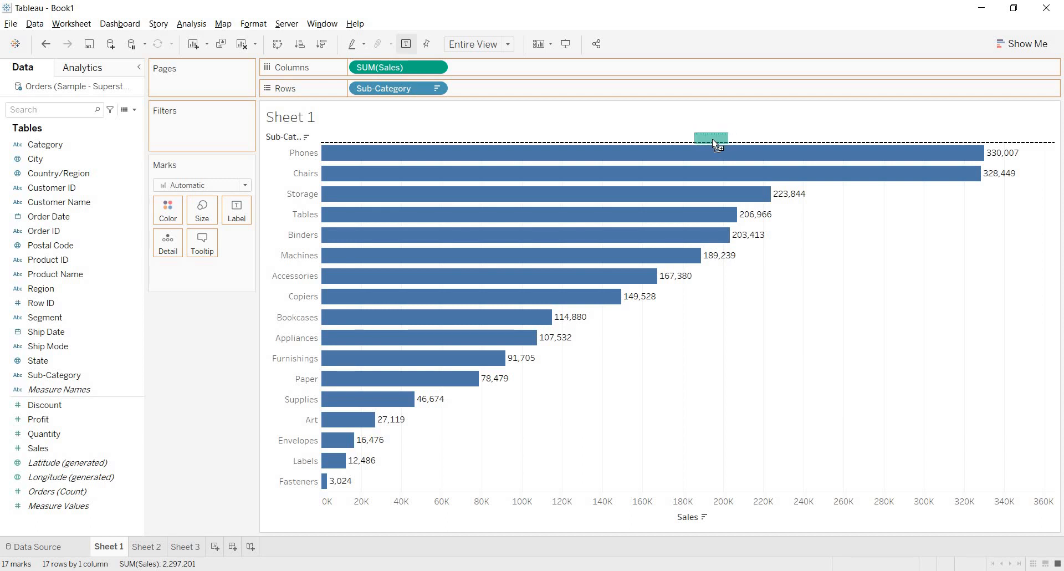
mouse_move(693, 141)
mouse_down()
mouse_move(695, 129)
mouse_move(697, 141)
mouse_up()
drag(697, 142, 697, 143)
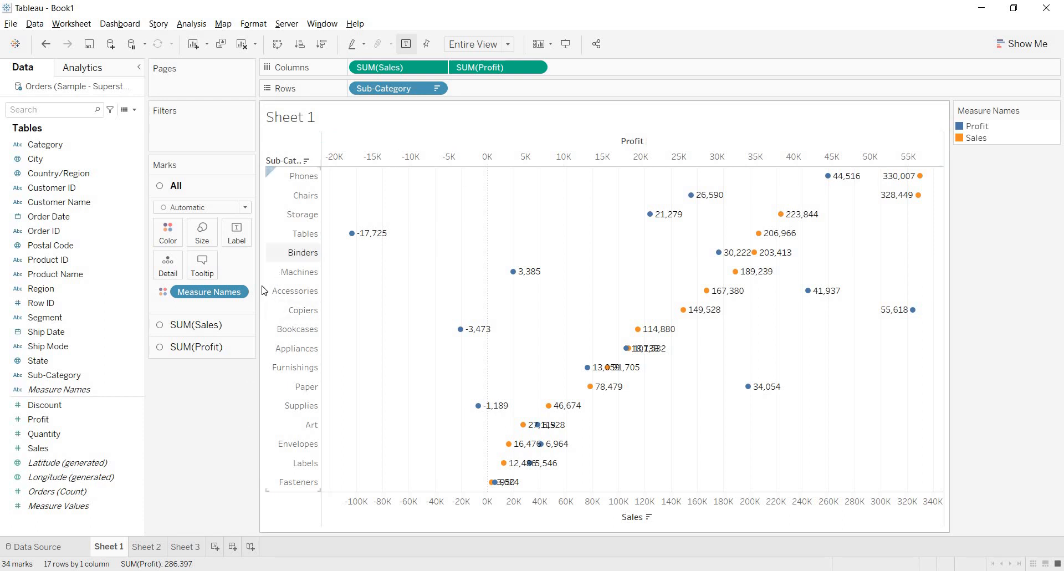
Change the mark type of both the Sales and Profit measures to Bar.
click(234, 343)
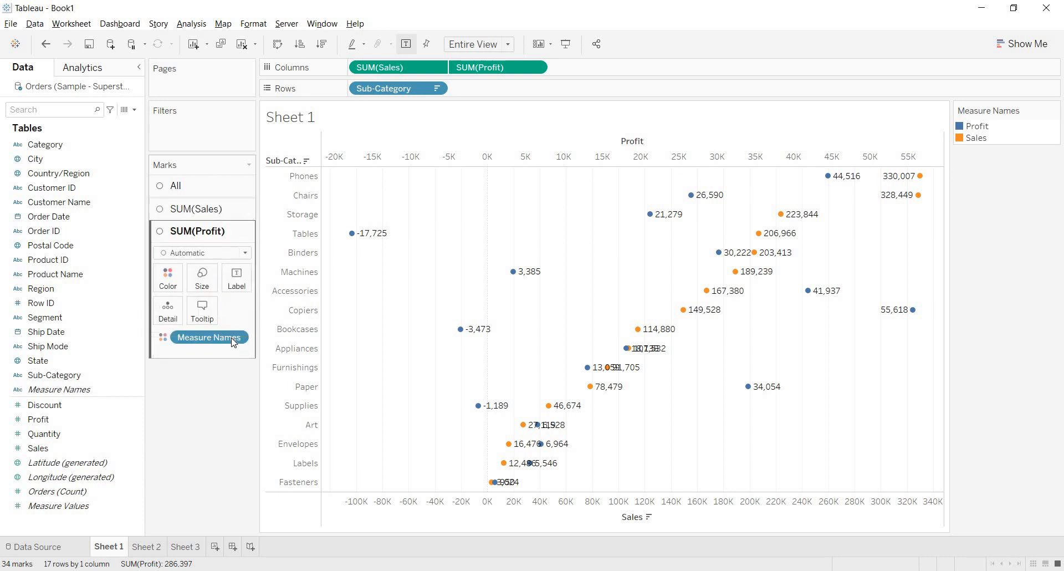
click(224, 210)
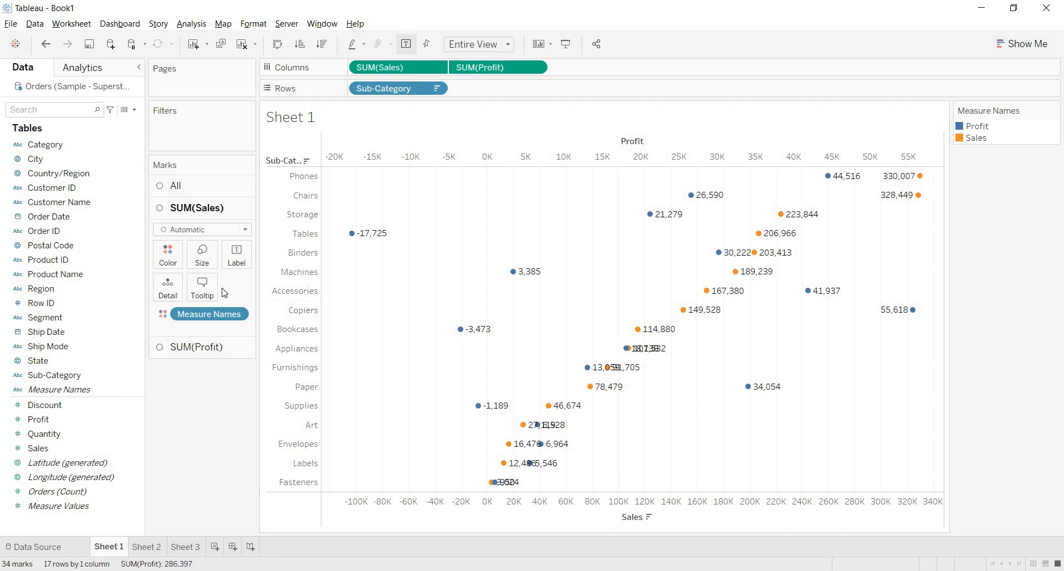
click(239, 193)
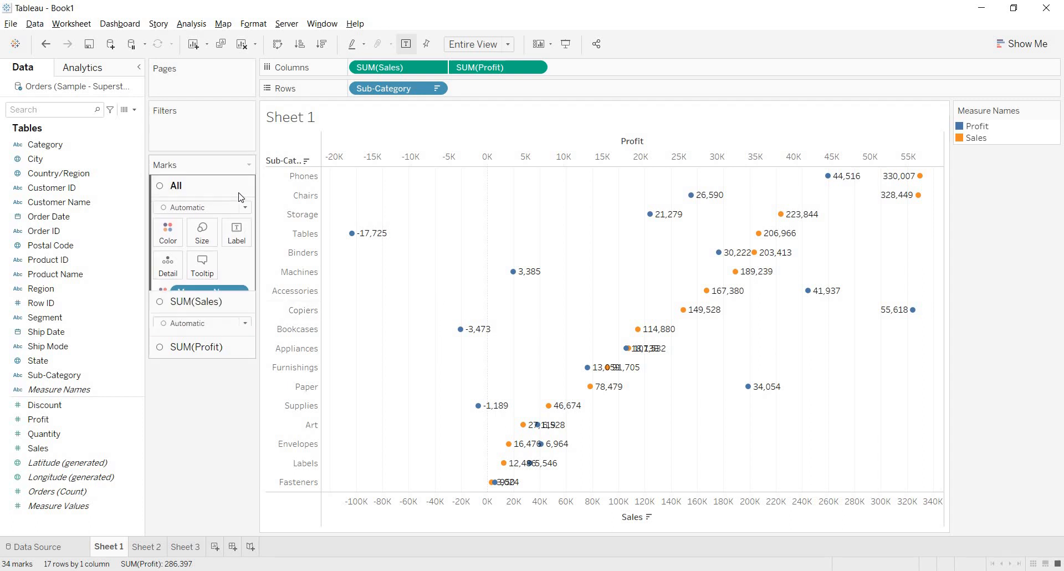
click(241, 209)
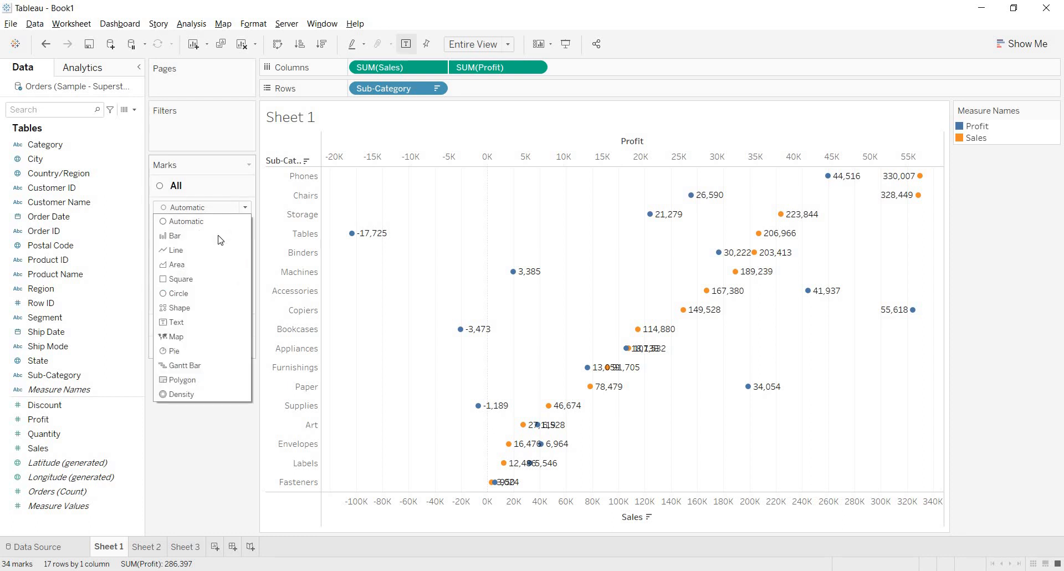
click(220, 237)
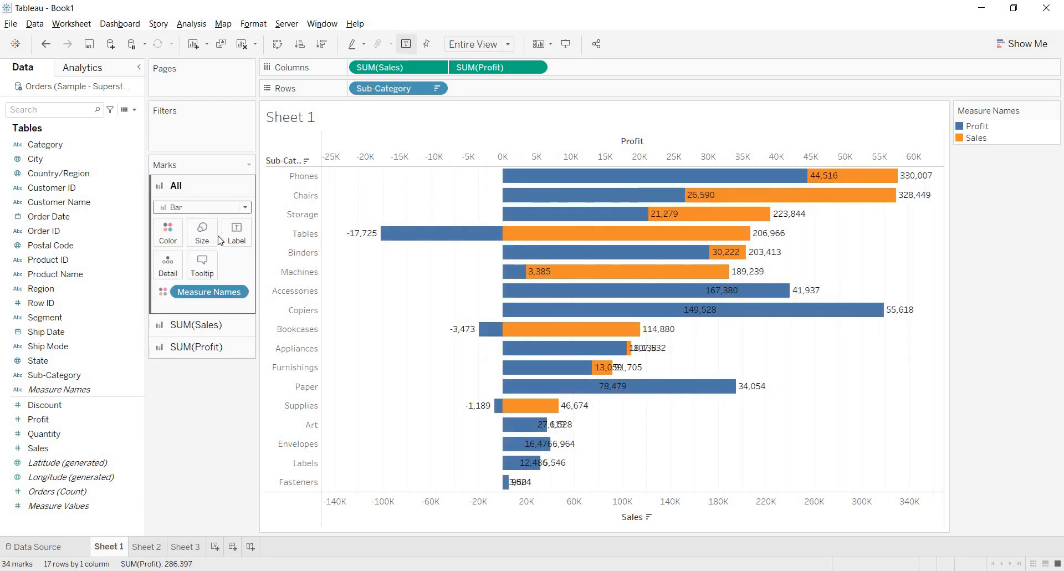
Swap the chart's rows and columns, and synchronize the Profit axis with the Sales axis.
click(278, 45)
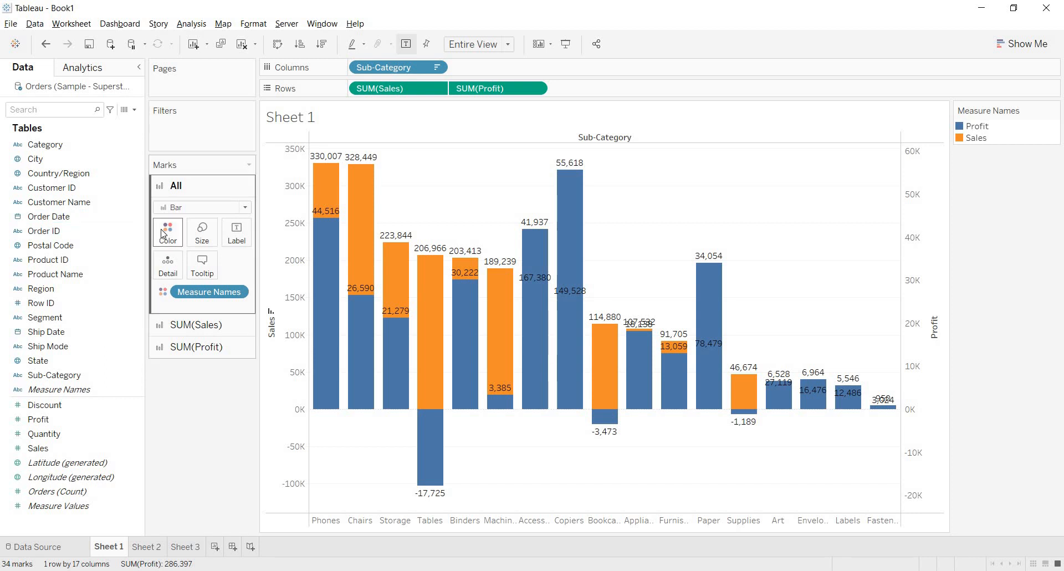
mouse_move(331, 287)
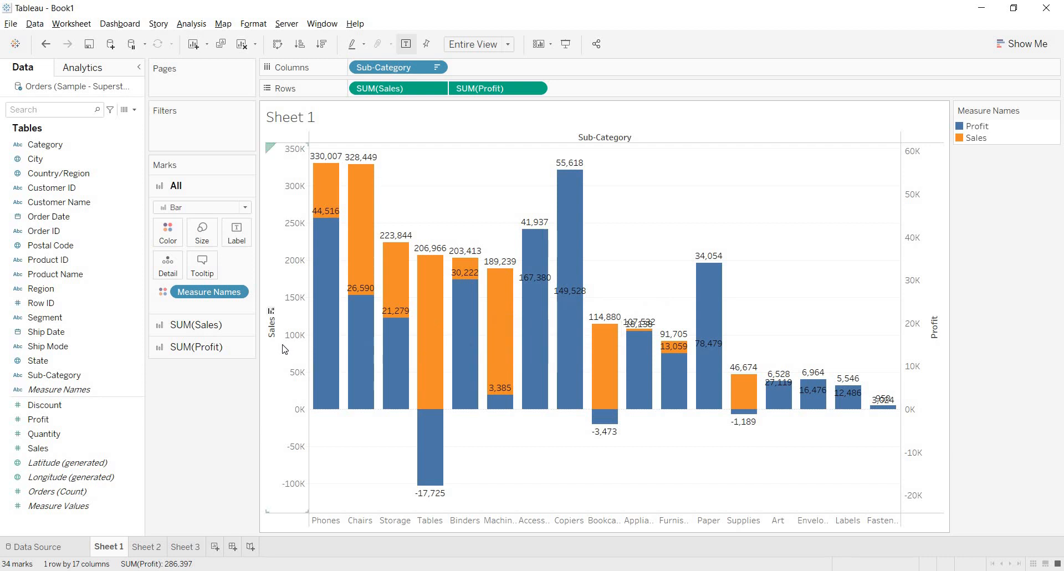
right_click(920, 300)
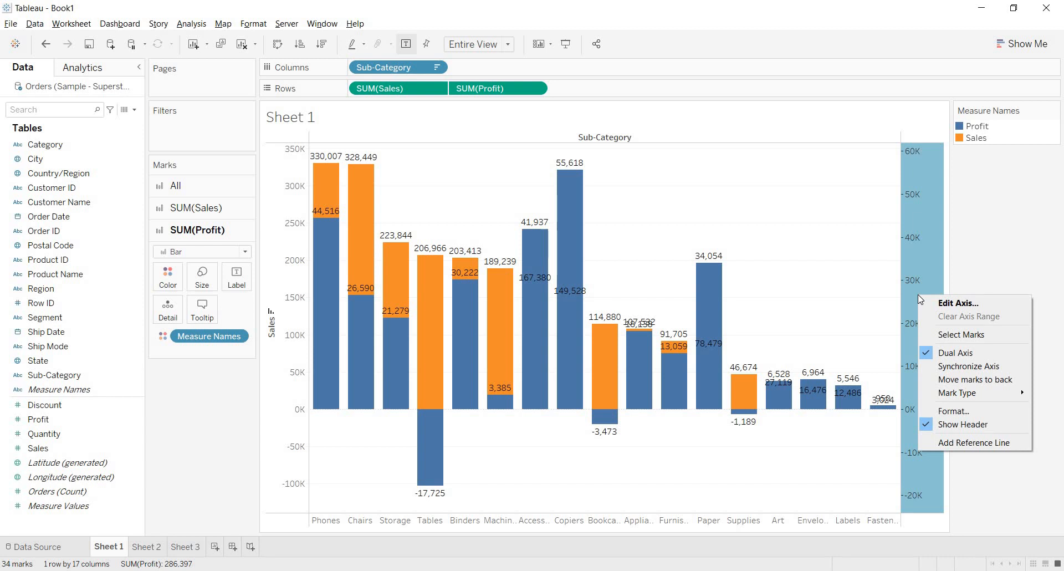
click(963, 367)
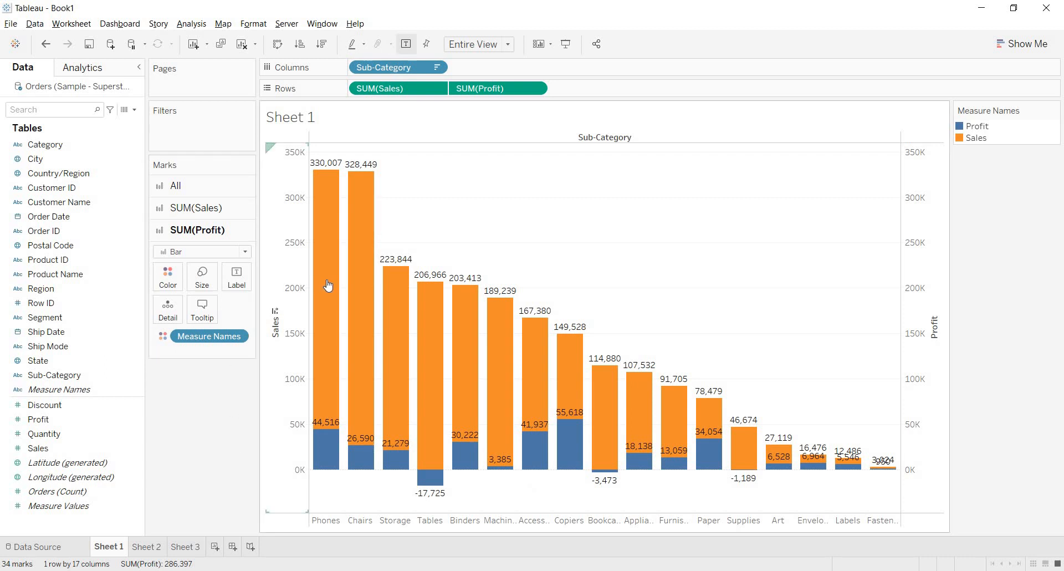
Change only the Profit marks to Line and inspect the values for Phones, Chairs and Tables.
click(245, 252)
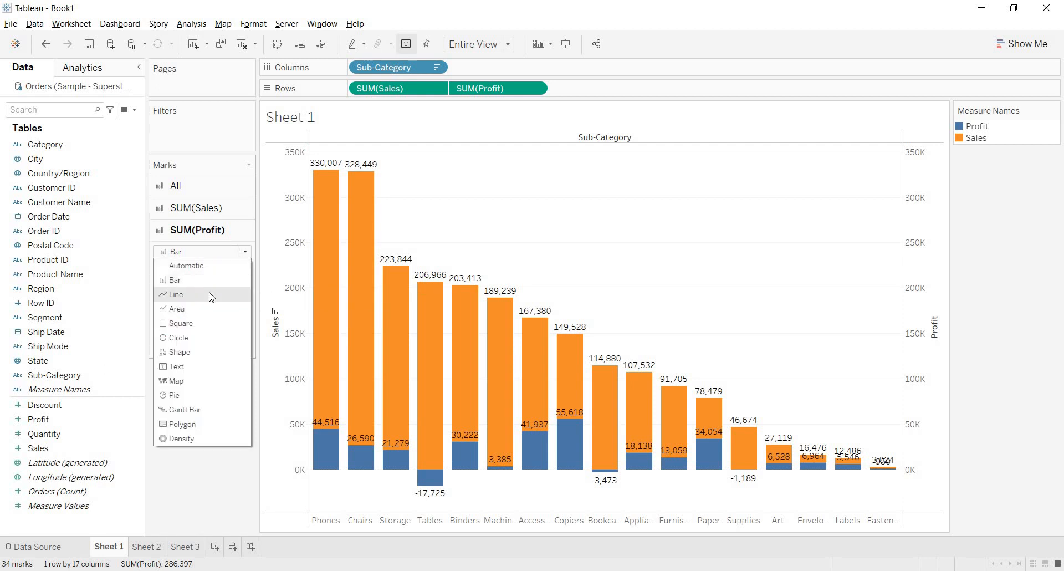
click(213, 297)
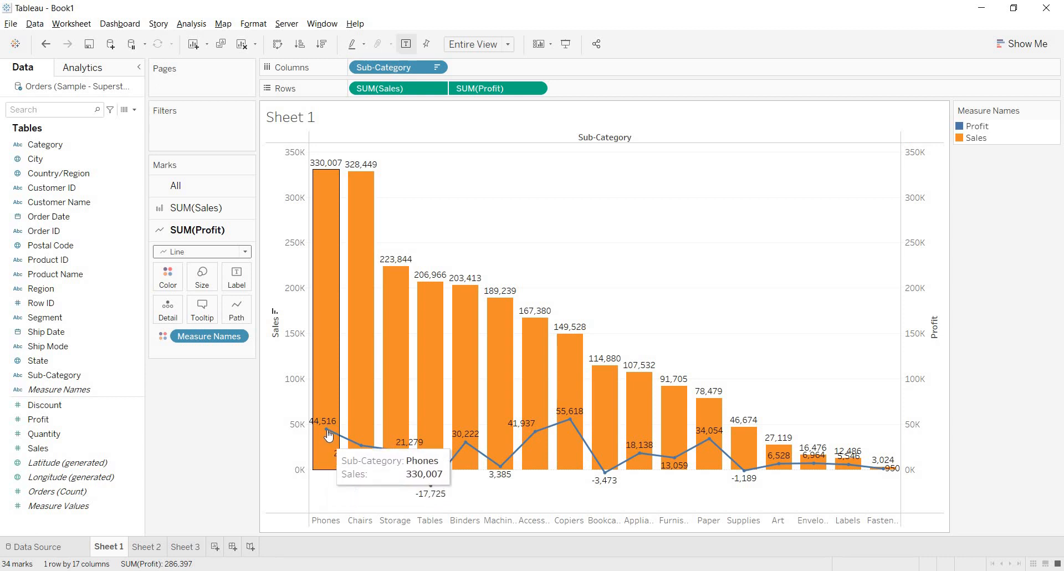
mouse_move(329, 436)
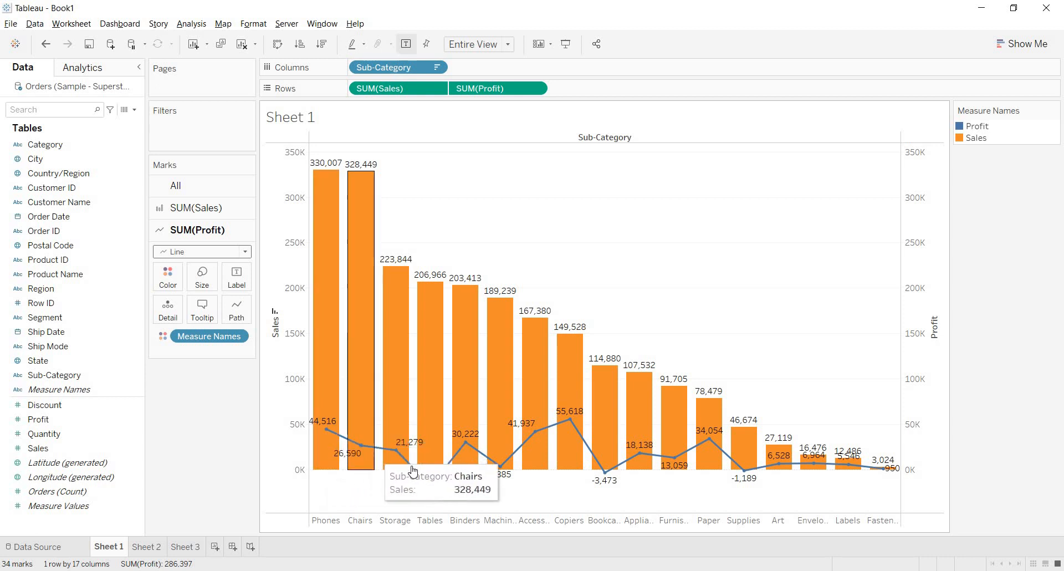
mouse_move(429, 483)
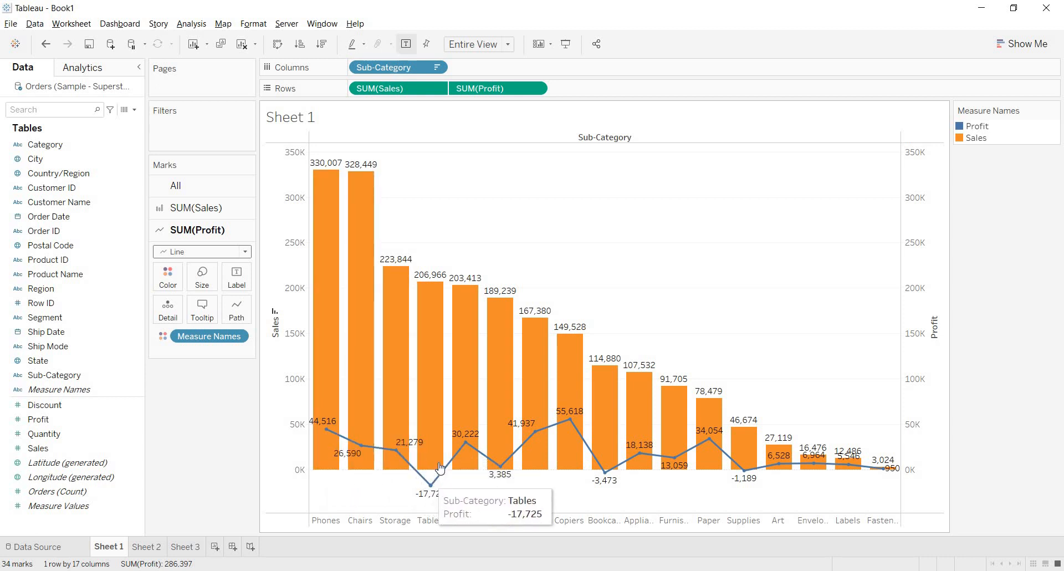
mouse_move(469, 447)
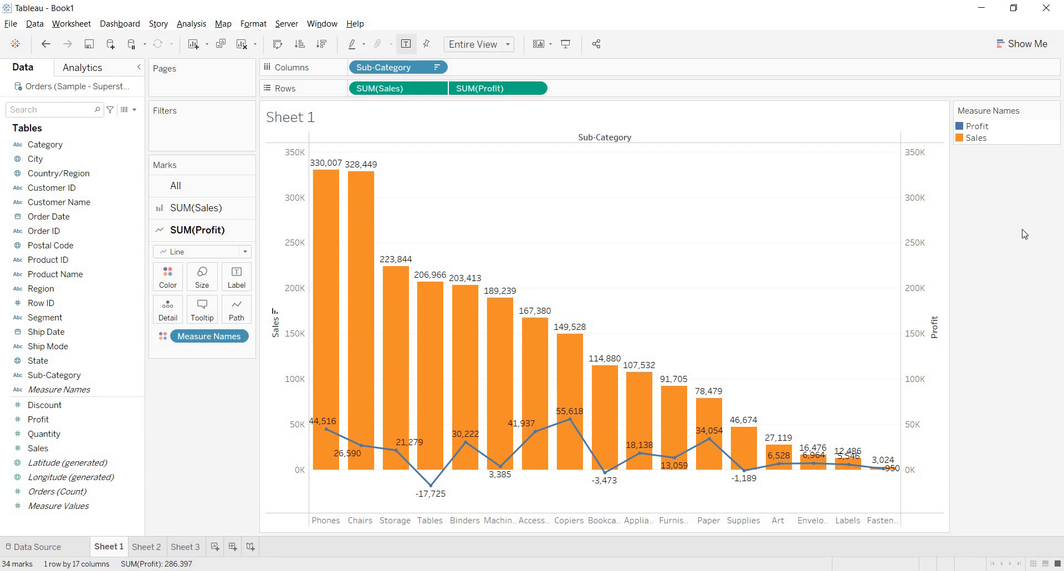
Clear Sheet 2 and build a horizontal bar chart of Sales by Sub-Category.
click(147, 547)
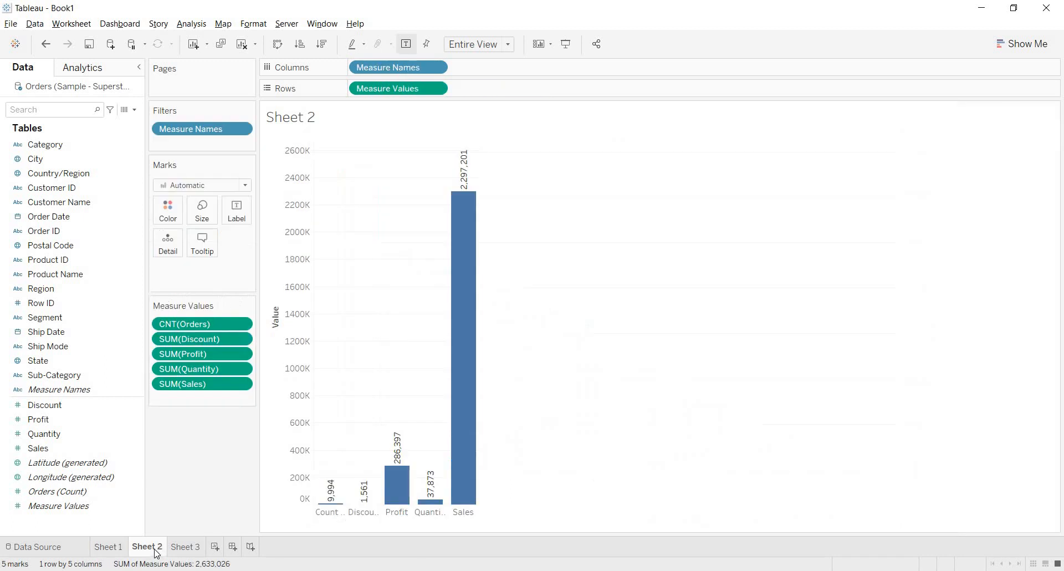
click(243, 47)
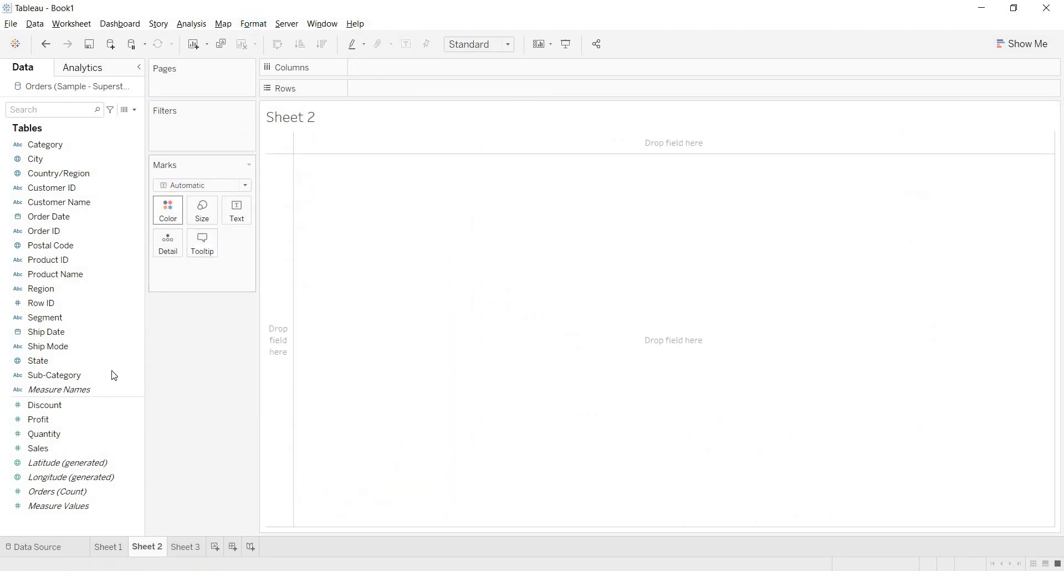
drag(103, 373, 423, 86)
click(72, 453)
drag(73, 458, 204, 320)
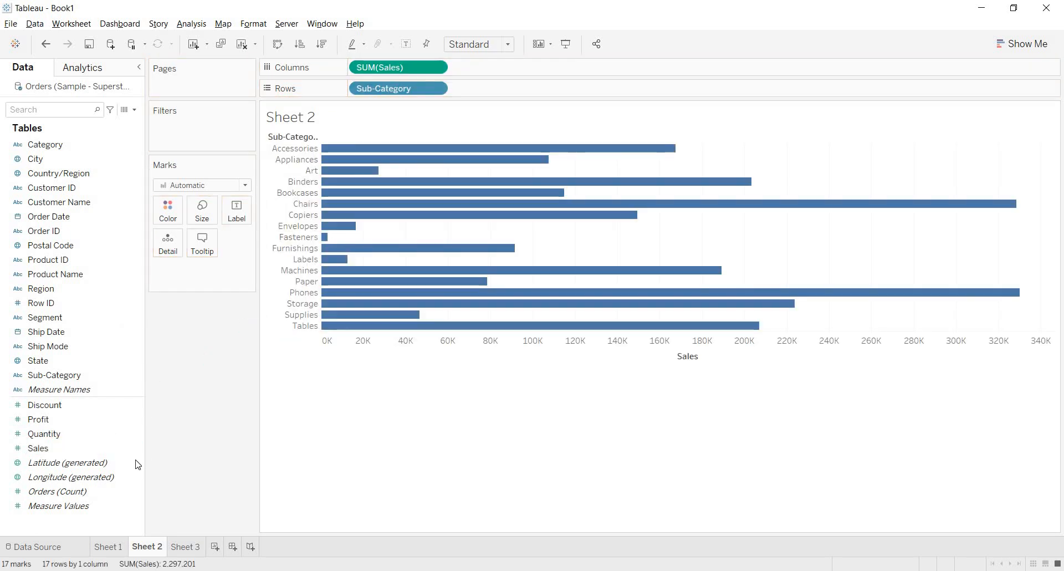
Add Profit beside Sales on the columns and combine the two measures as a dual axis.
mouse_move(89, 421)
mouse_down()
mouse_move(320, 361)
mouse_move(523, 107)
mouse_move(528, 69)
mouse_up()
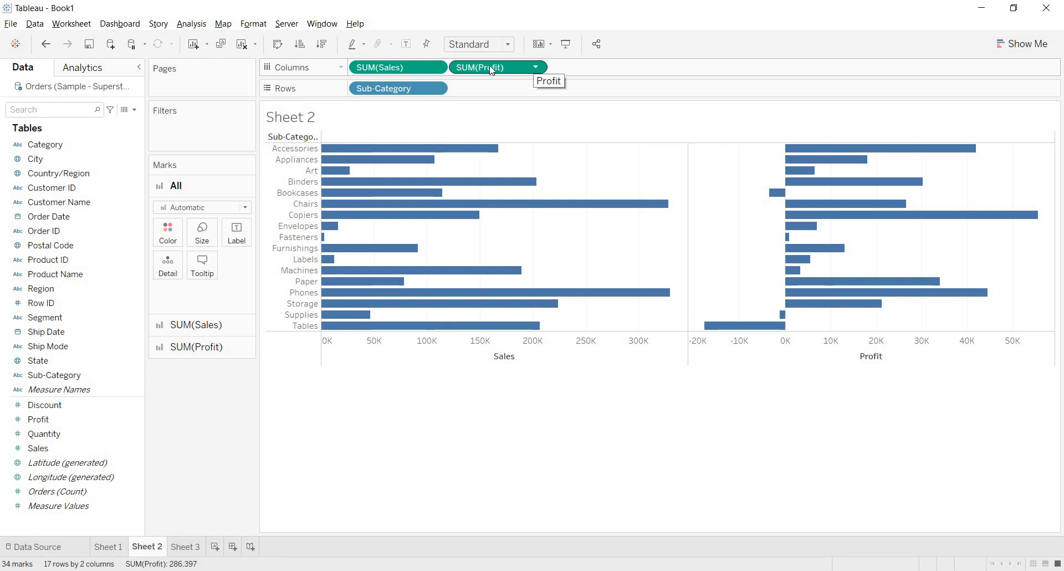
click(536, 69)
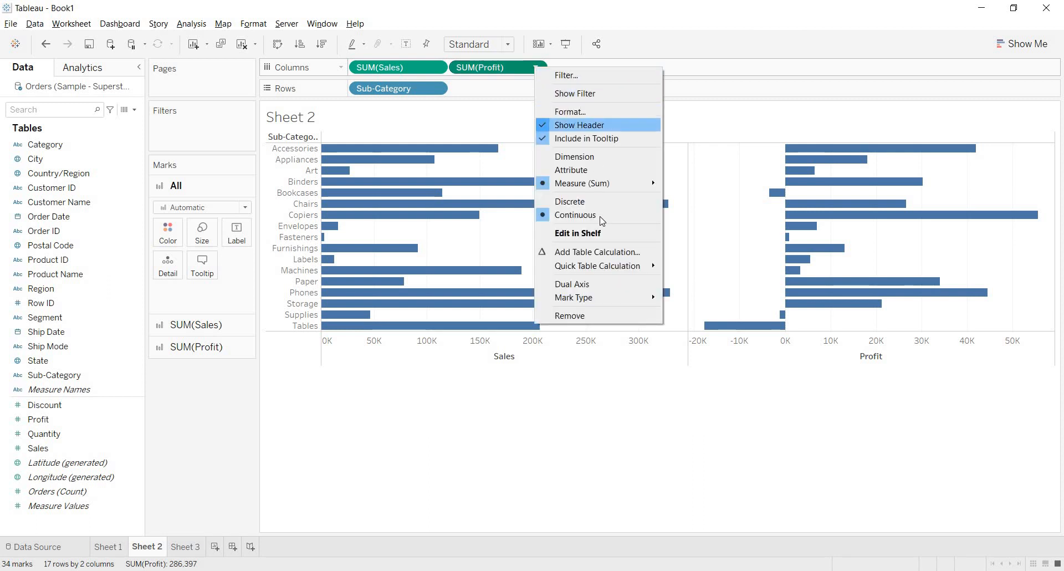
click(593, 284)
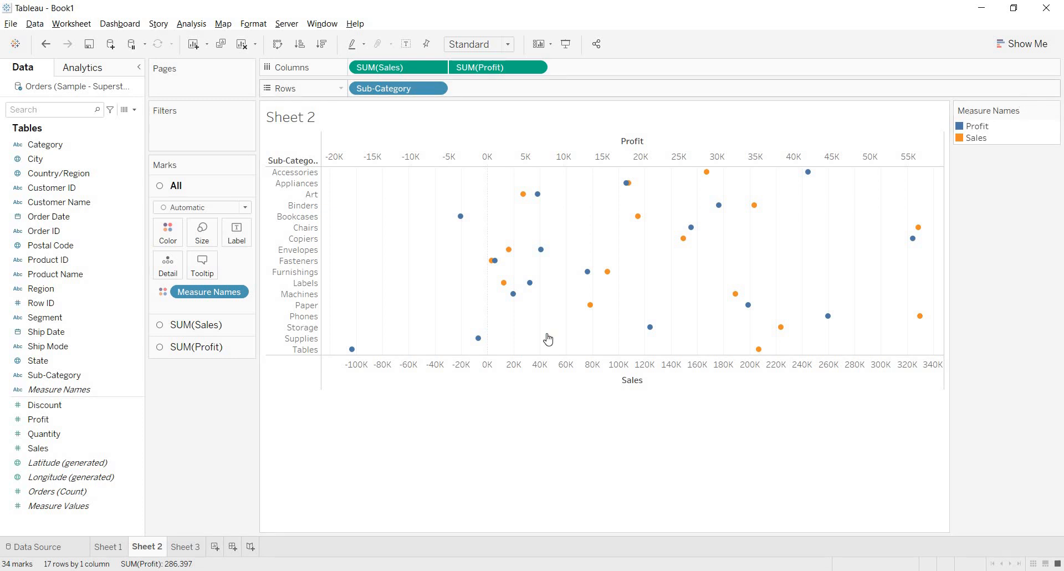
Set the Sales marks to Bar and the Profit marks to Line.
click(230, 325)
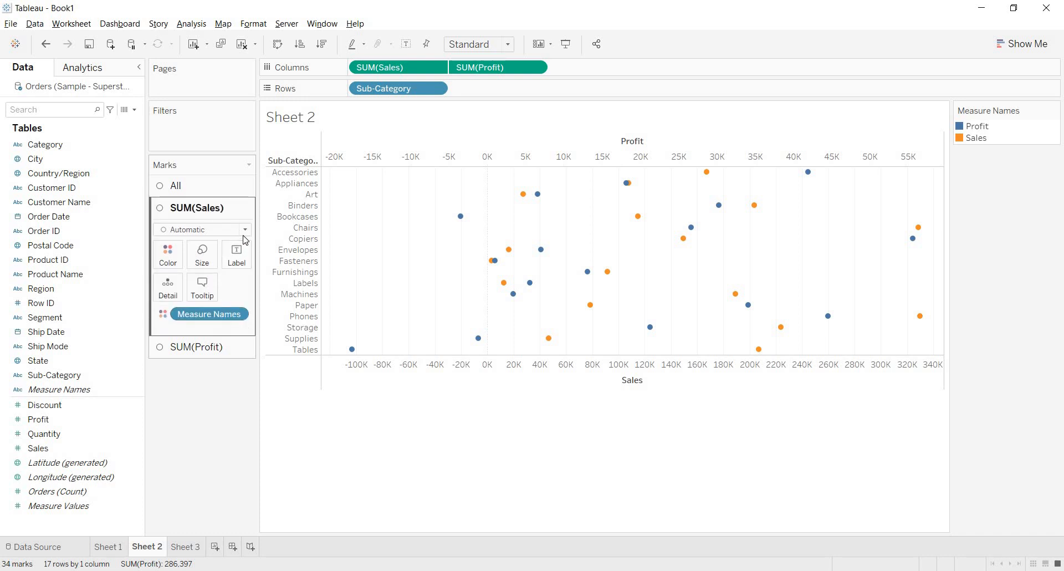
click(233, 229)
click(209, 259)
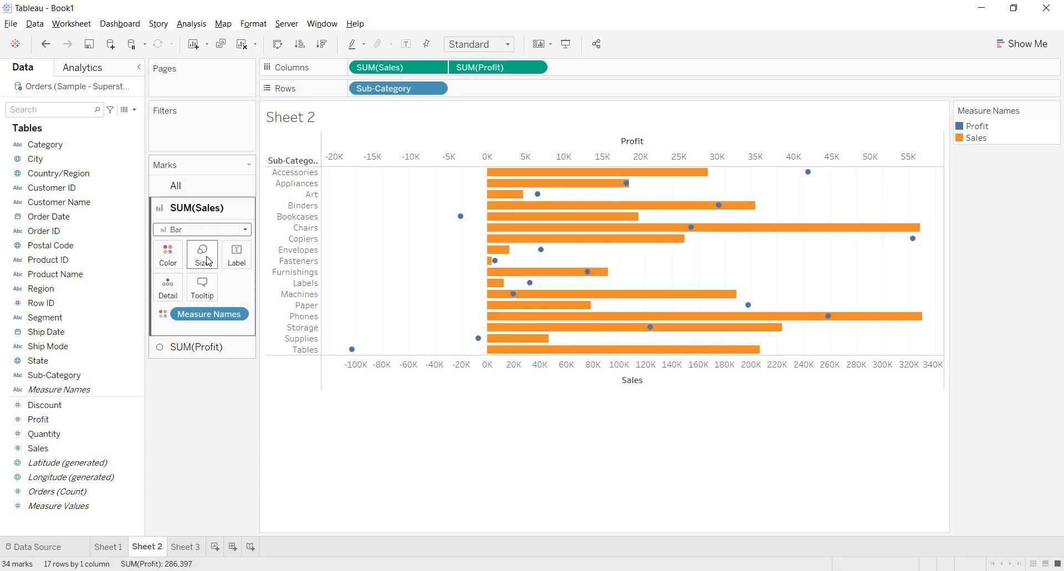
click(211, 350)
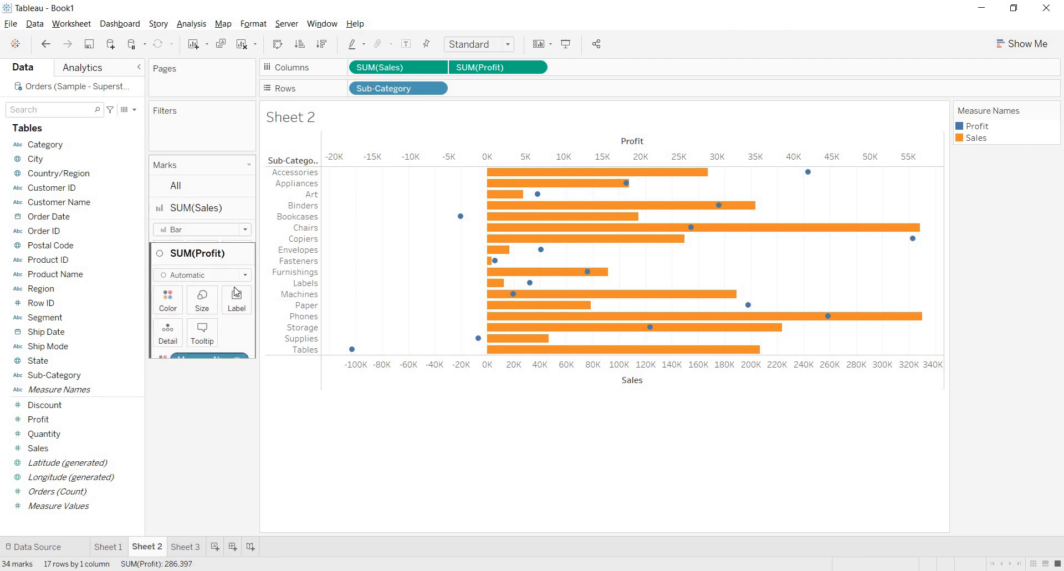
click(246, 255)
click(224, 292)
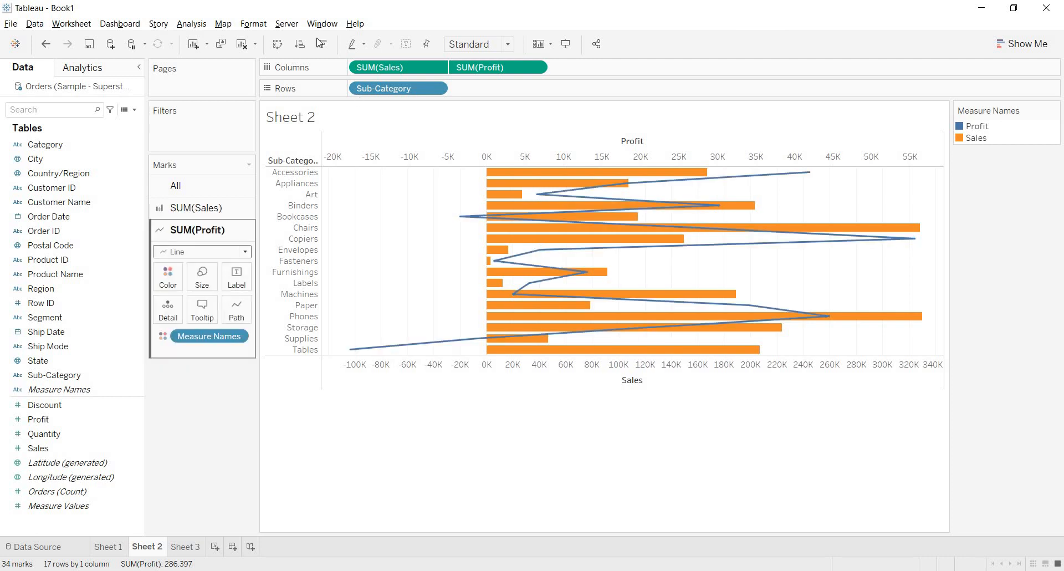
Swap Sheet 2's rows and columns and synchronize its Profit axis with the Sales axis.
click(280, 47)
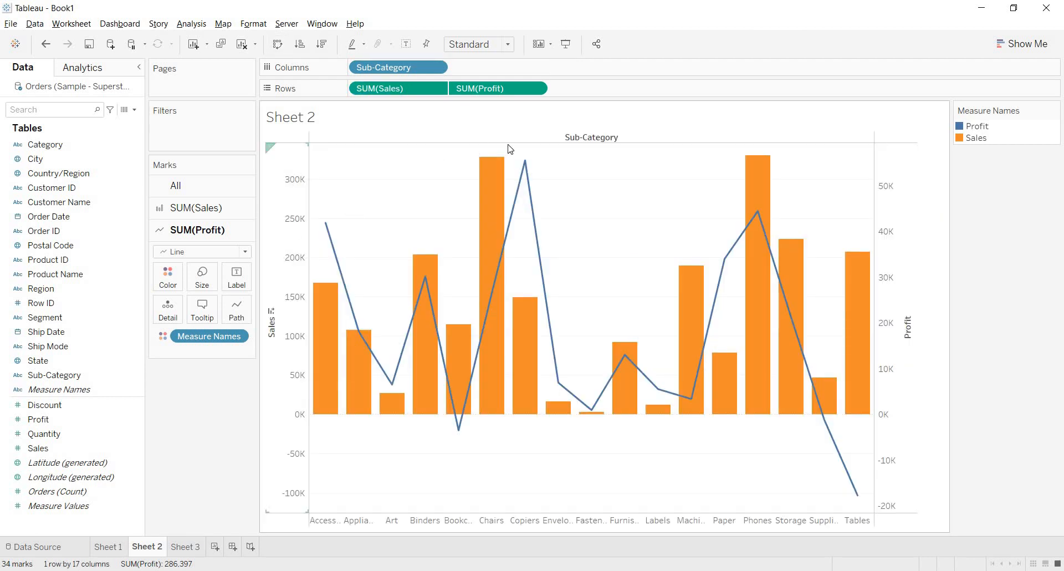
right_click(895, 194)
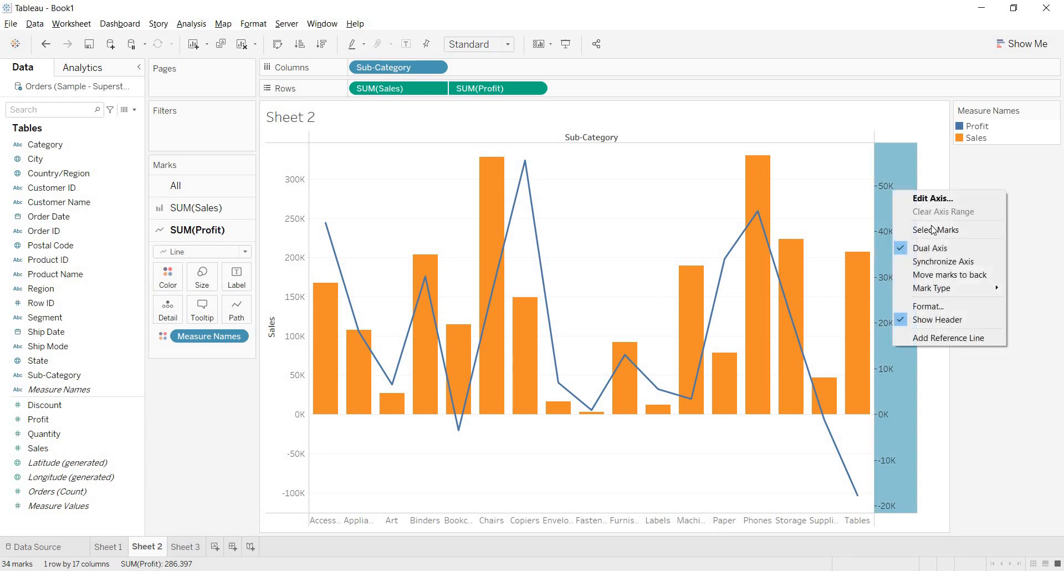
click(944, 260)
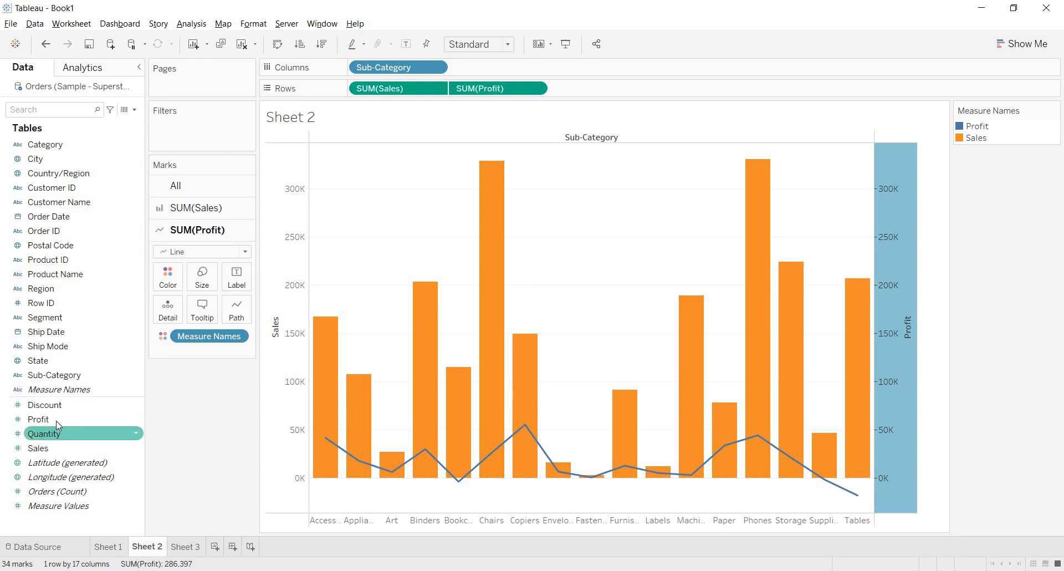
Label the line marks with Profit and the bar marks with Sales.
drag(55, 420, 233, 285)
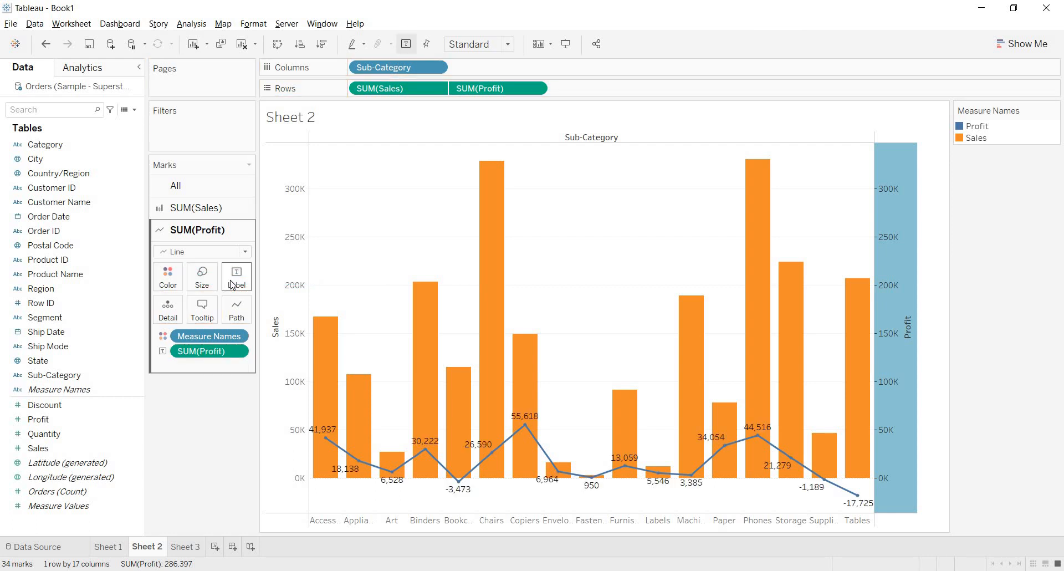
click(232, 210)
drag(82, 448, 228, 263)
drag(232, 260, 233, 262)
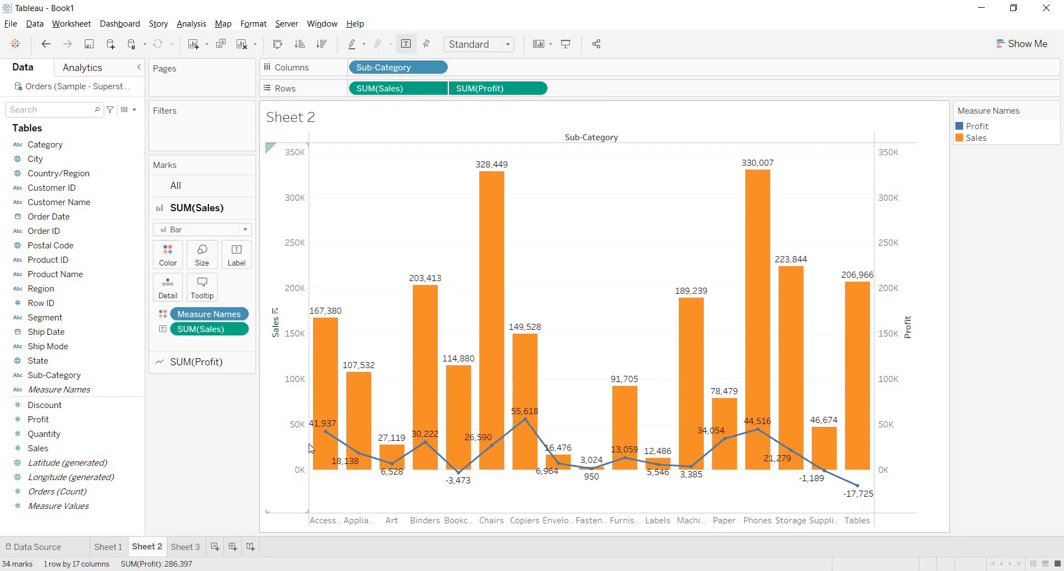
Hide the Profit axis header on Sheet 2 and change the Sales axis title to "Sales & Profit".
right_click(892, 338)
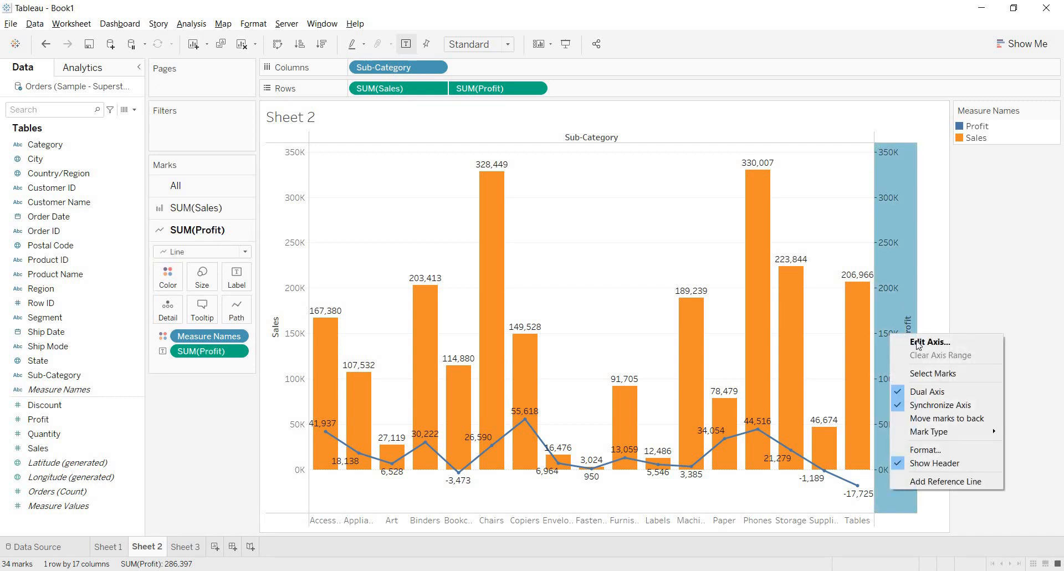
click(904, 470)
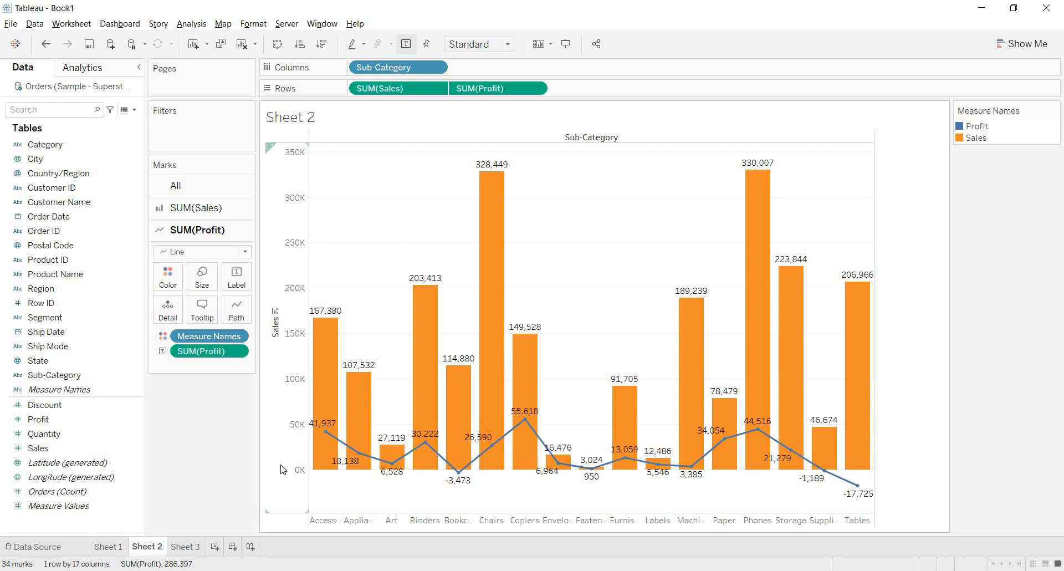
right_click(278, 334)
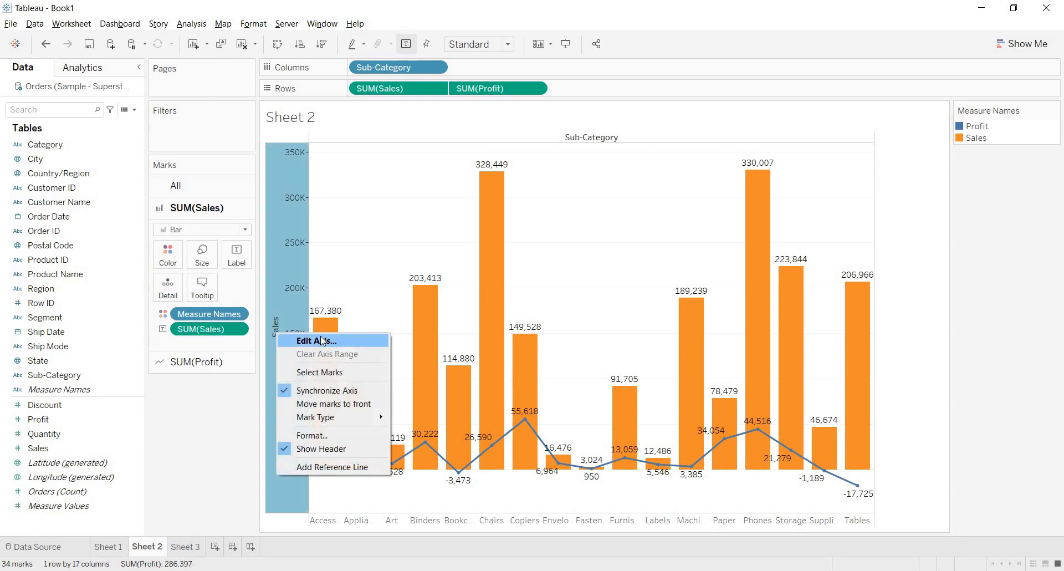
click(323, 341)
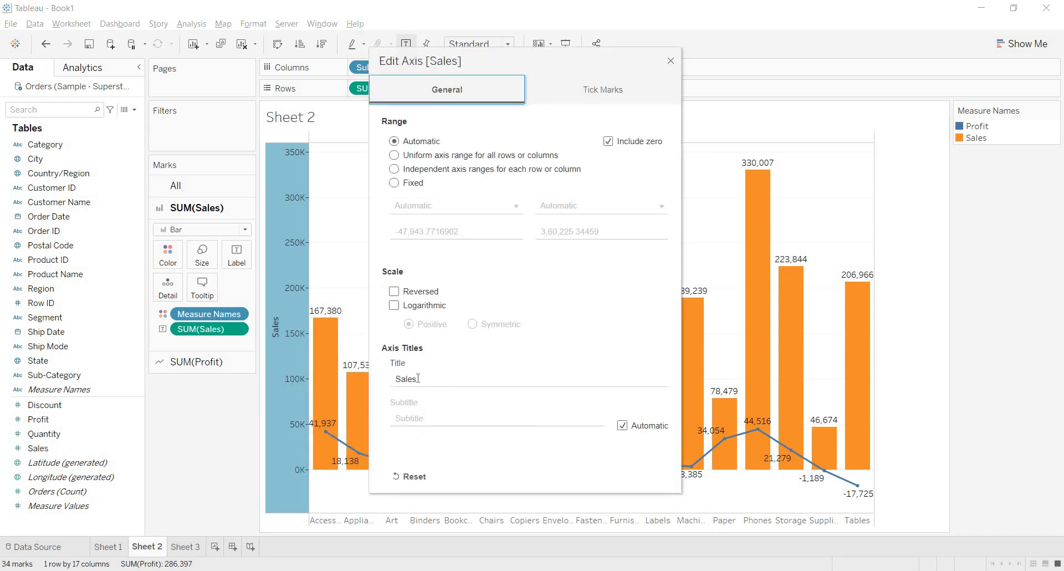
double_click(423, 380)
click(422, 380)
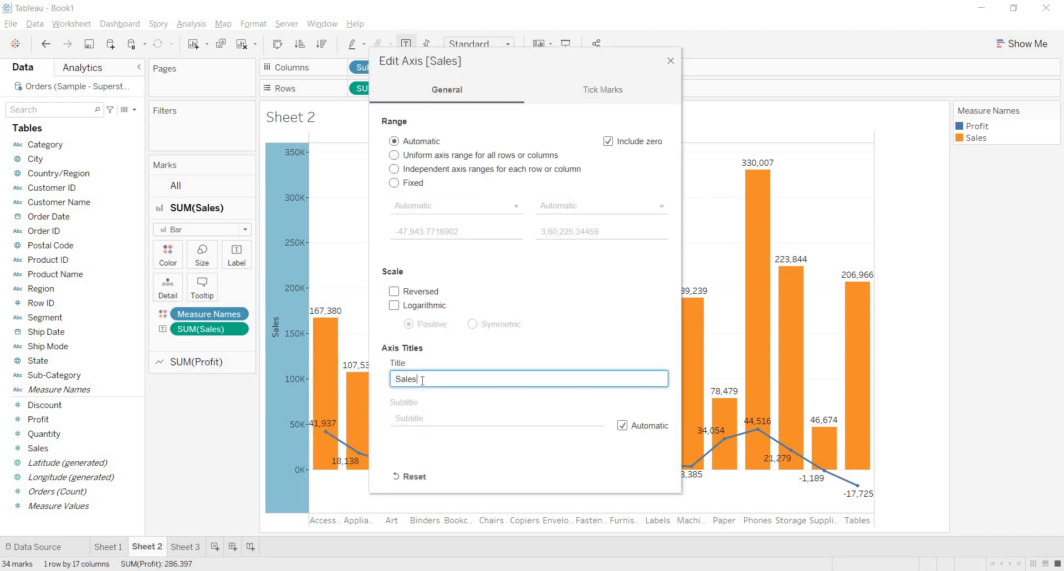
text(& Profit)
click(671, 61)
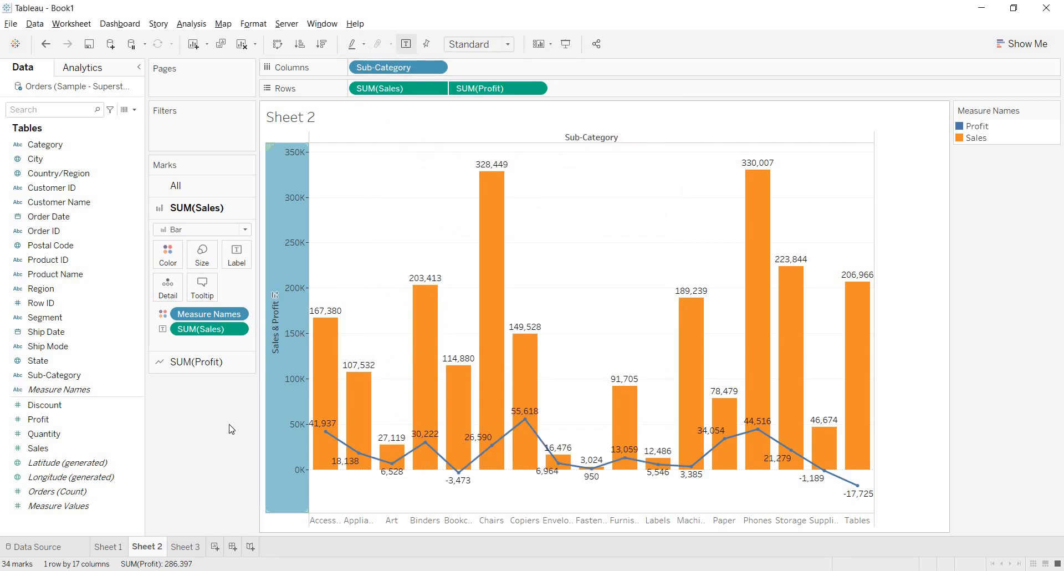
click(298, 331)
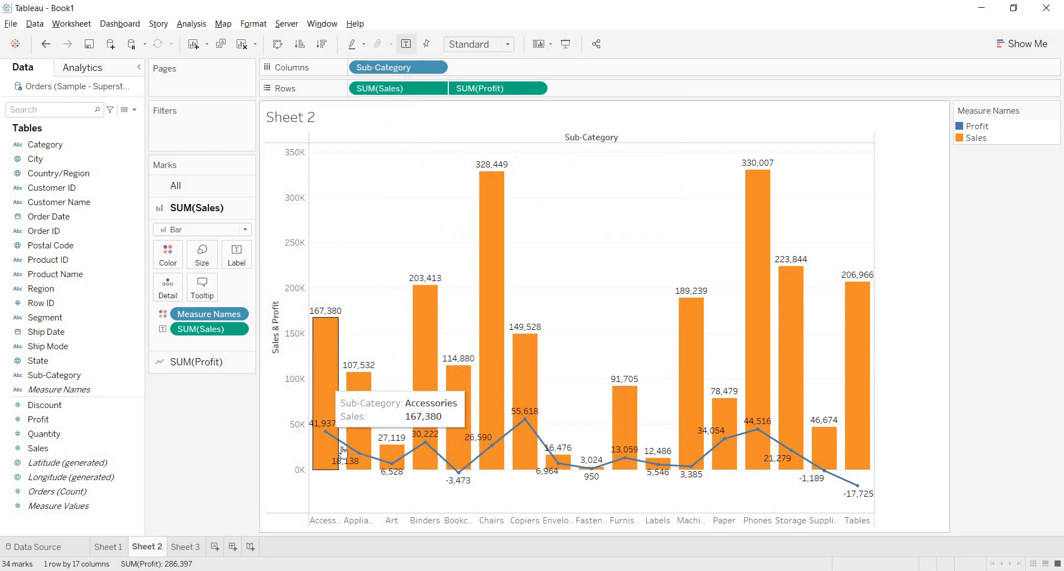
mouse_move(344, 452)
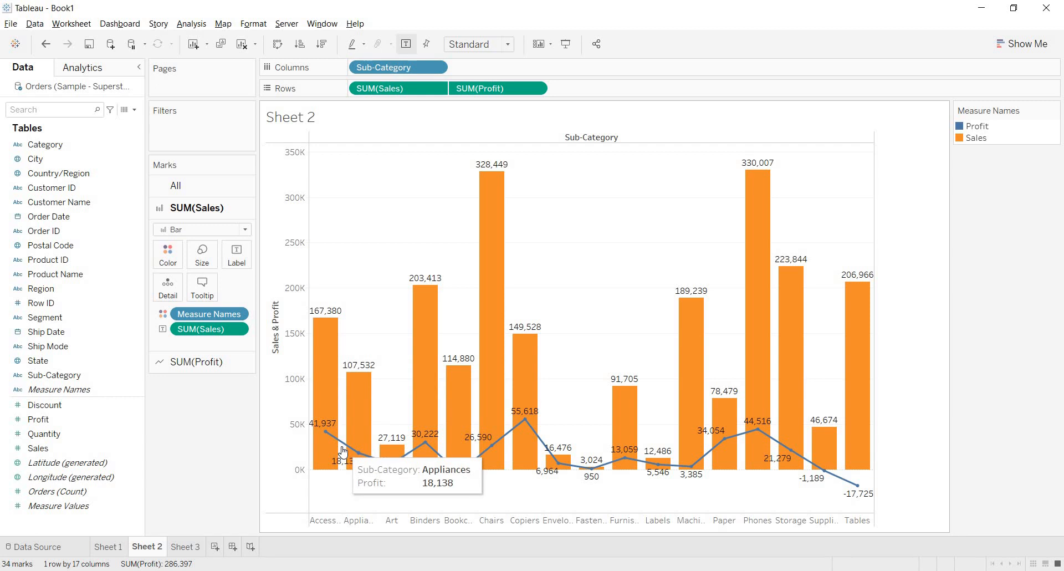